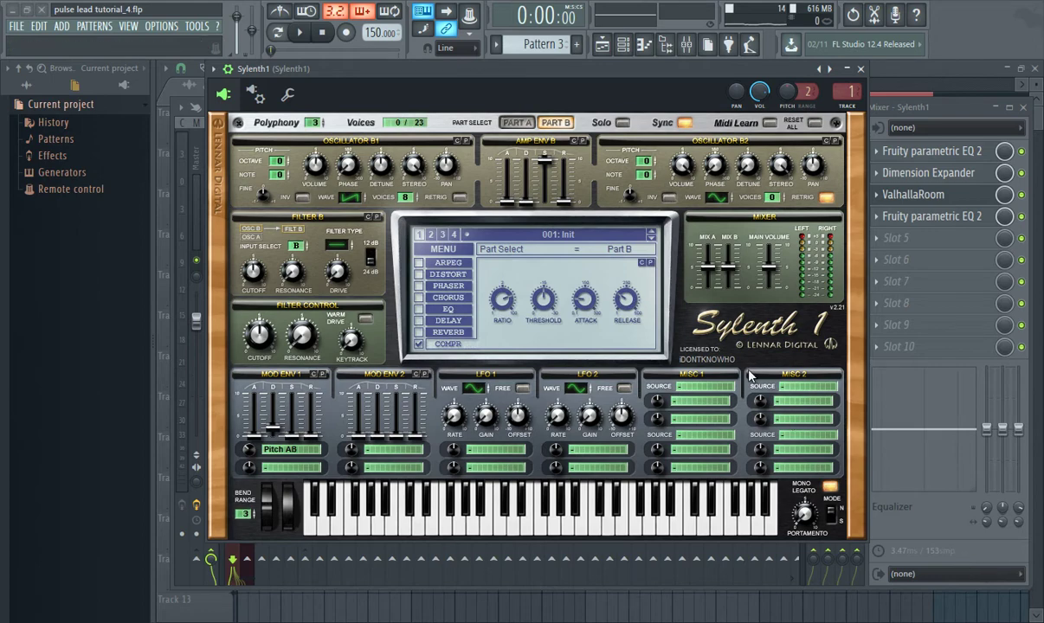
# Reposition the Sylenth1 window and play back the current lead to hear it, then stop
pyautogui.moveTo(510, 73); pyautogui.dragTo(512, 92)
pyautogui.press('space')
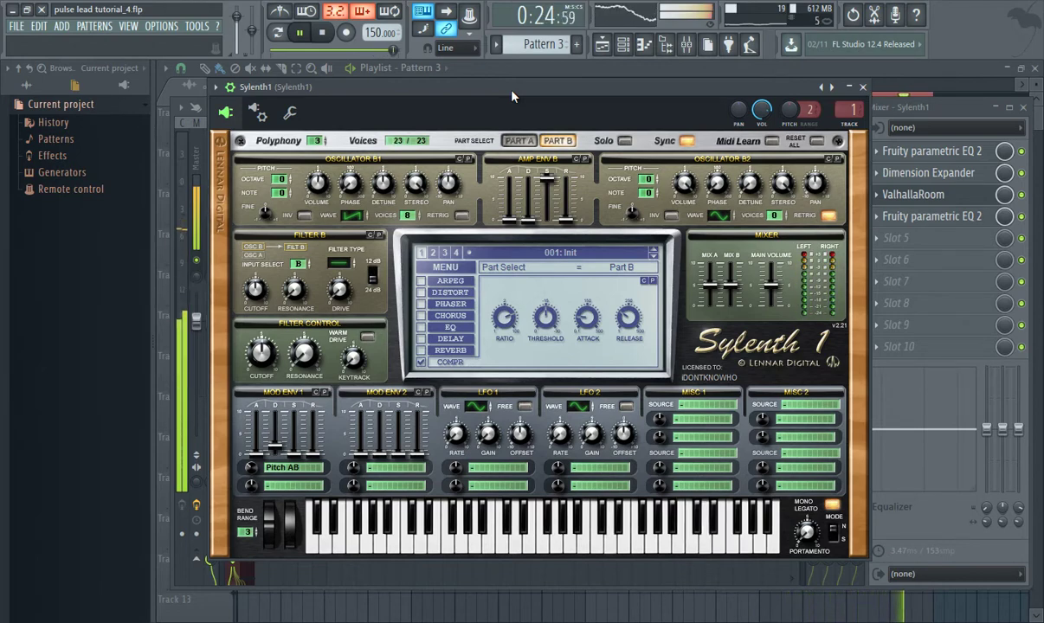
pyautogui.press('space')
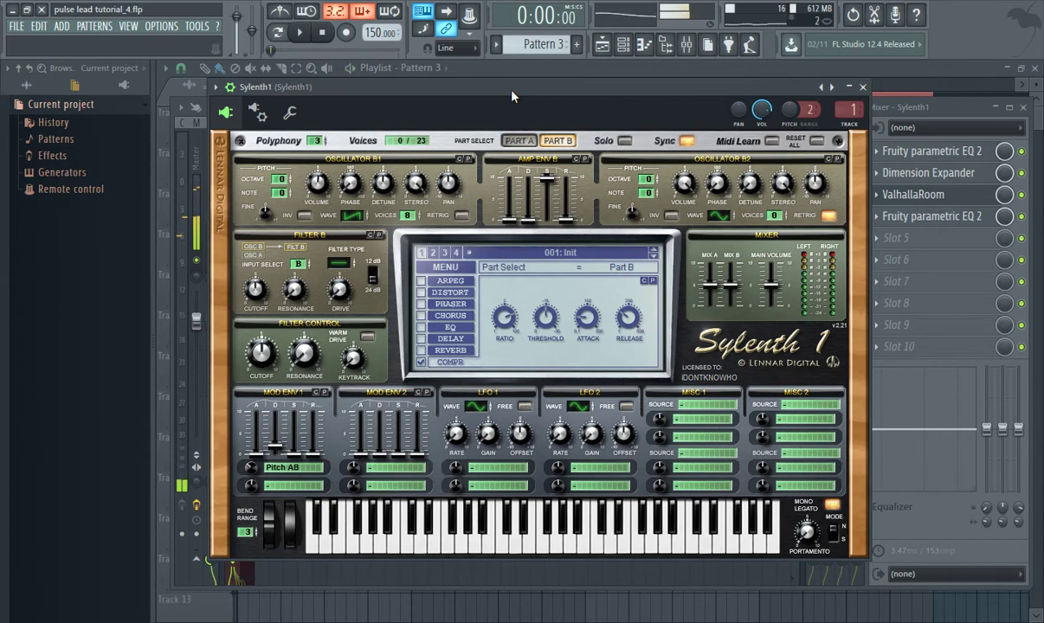
# Add a new Sylenth1 channel from the Channel Rack and load its Init Preset
pyautogui.click(624, 50)
pyautogui.click(477, 355)
pyautogui.click(485, 220)
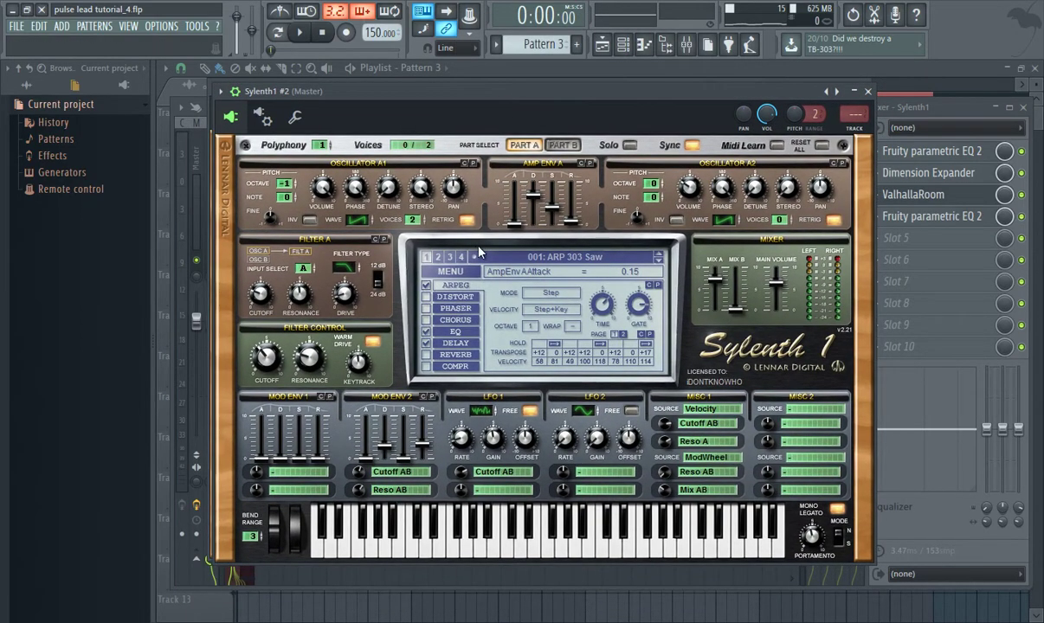
pyautogui.click(451, 272)
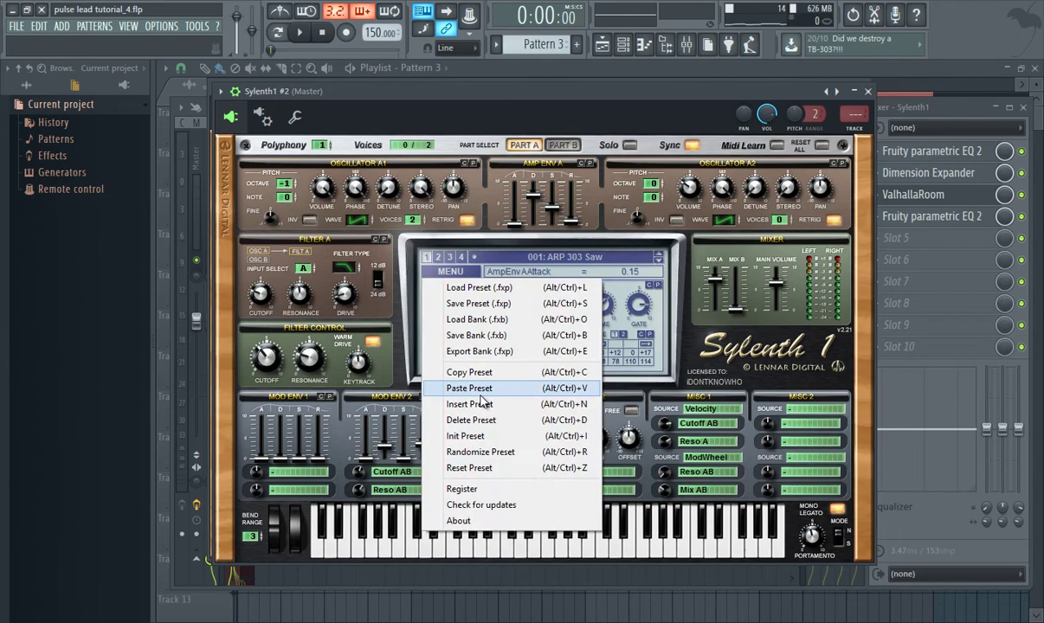
pyautogui.click(463, 435)
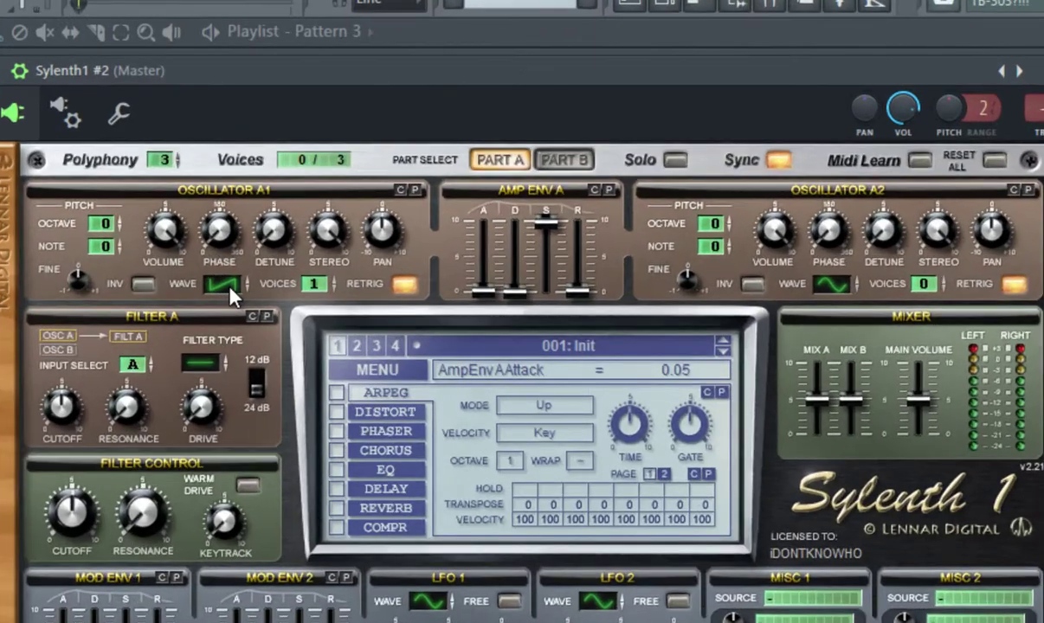
# Give OSC A1 an HPulse wave with 8 voices, and OSC A2 Pulse, 7 voices, Retrig off, Octave -1
pyautogui.moveTo(230, 286); pyautogui.dragTo(244, 245)
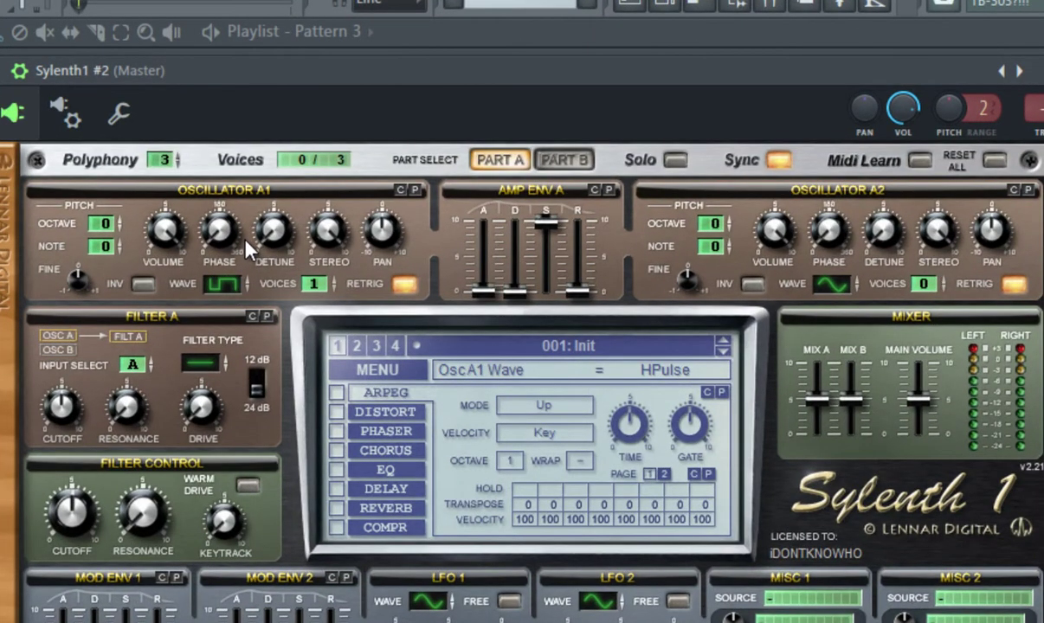
pyautogui.moveTo(308, 291); pyautogui.dragTo(332, 246)
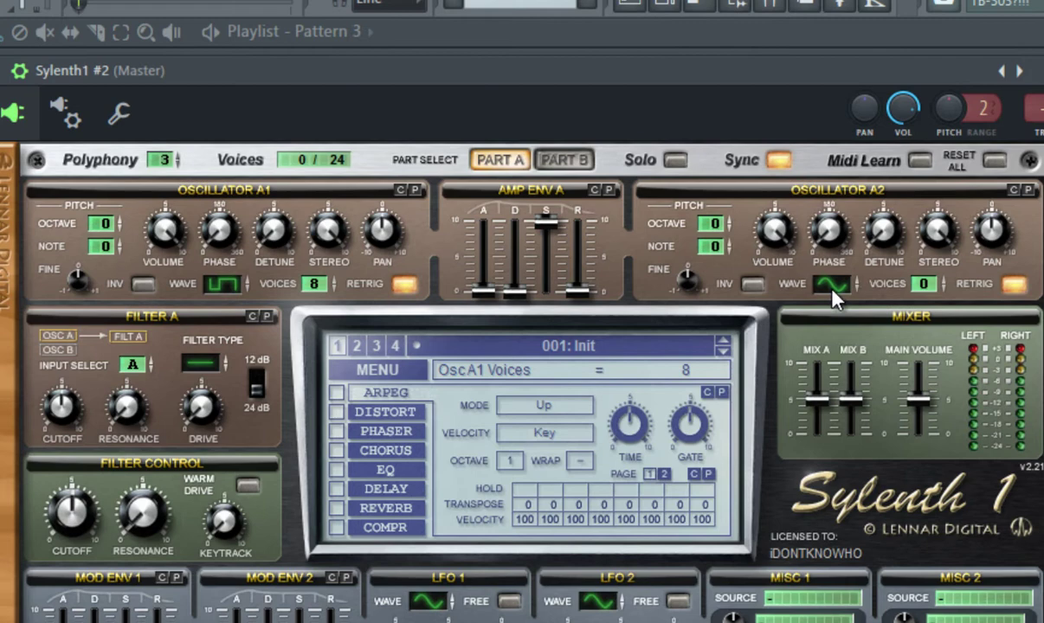
pyautogui.moveTo(832, 295); pyautogui.dragTo(850, 246)
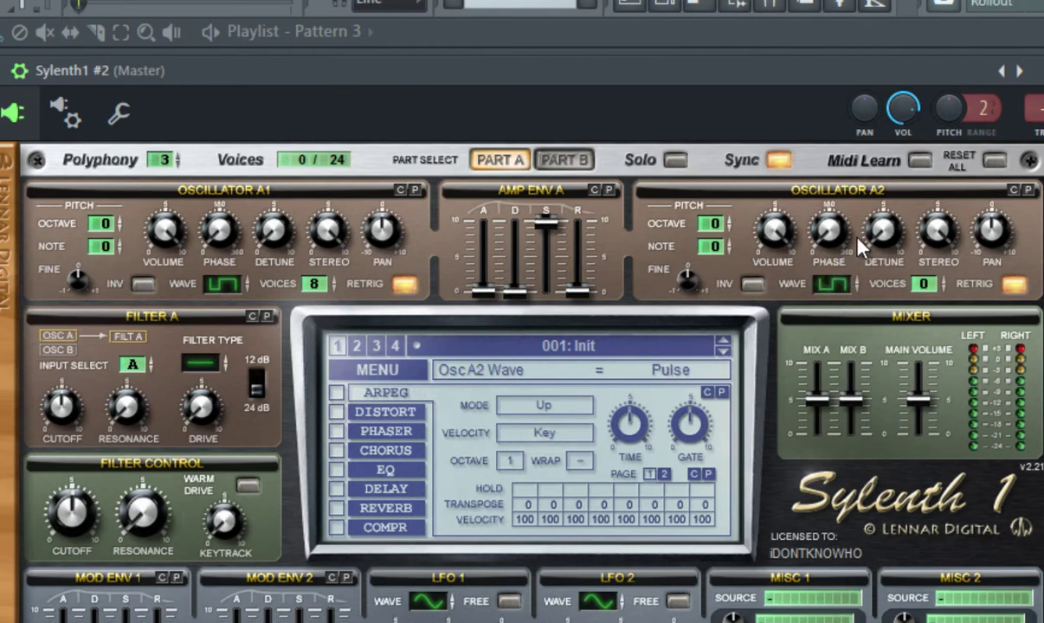
pyautogui.moveTo(927, 284); pyautogui.dragTo(936, 187)
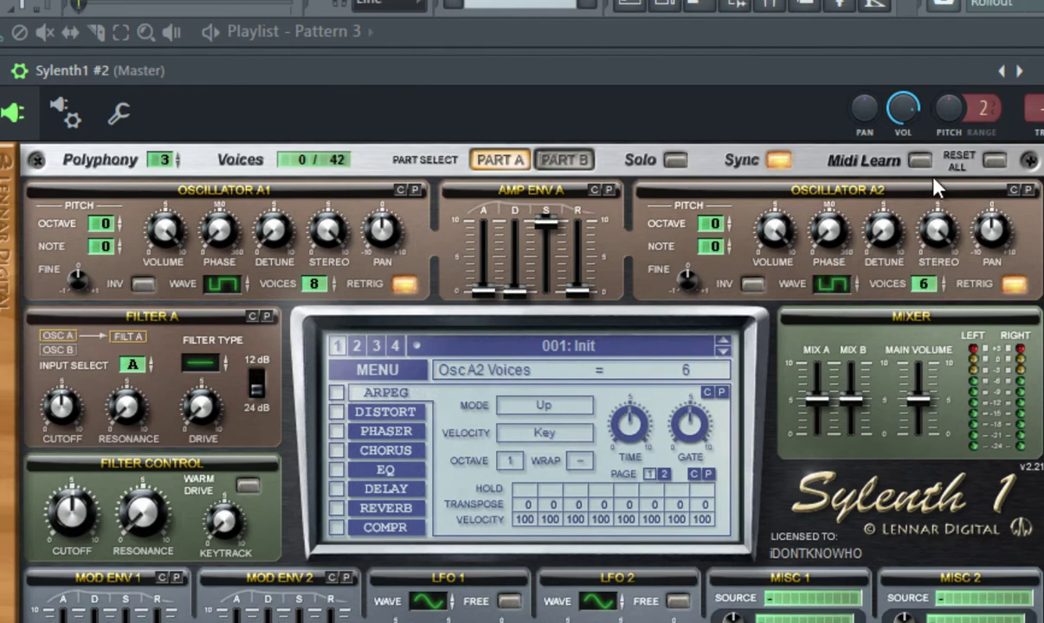
pyautogui.click(1015, 289)
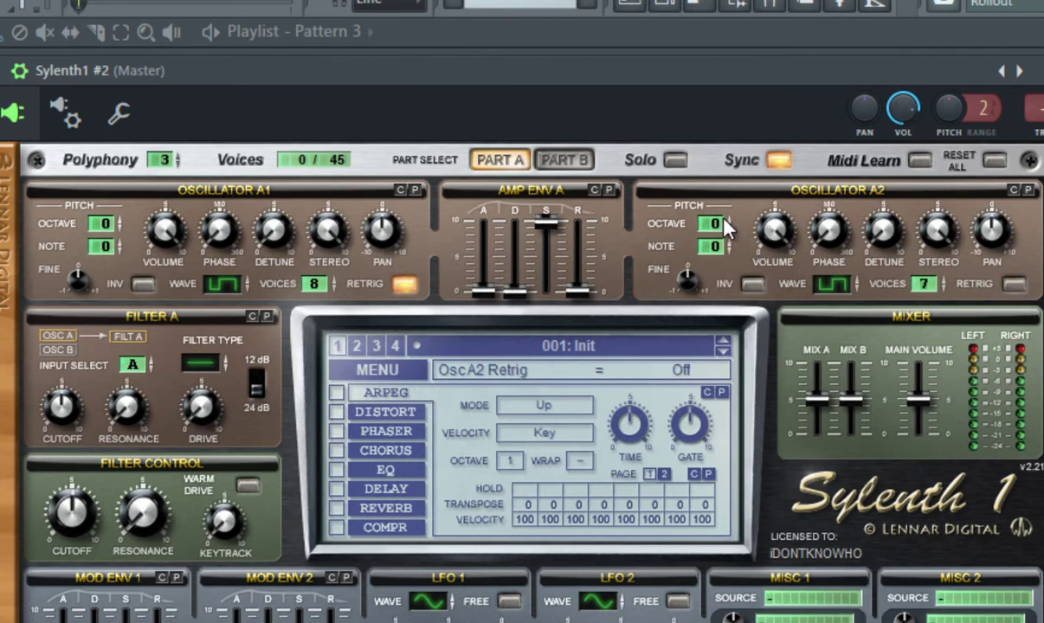
pyautogui.moveTo(715, 230); pyautogui.dragTo(782, 271)
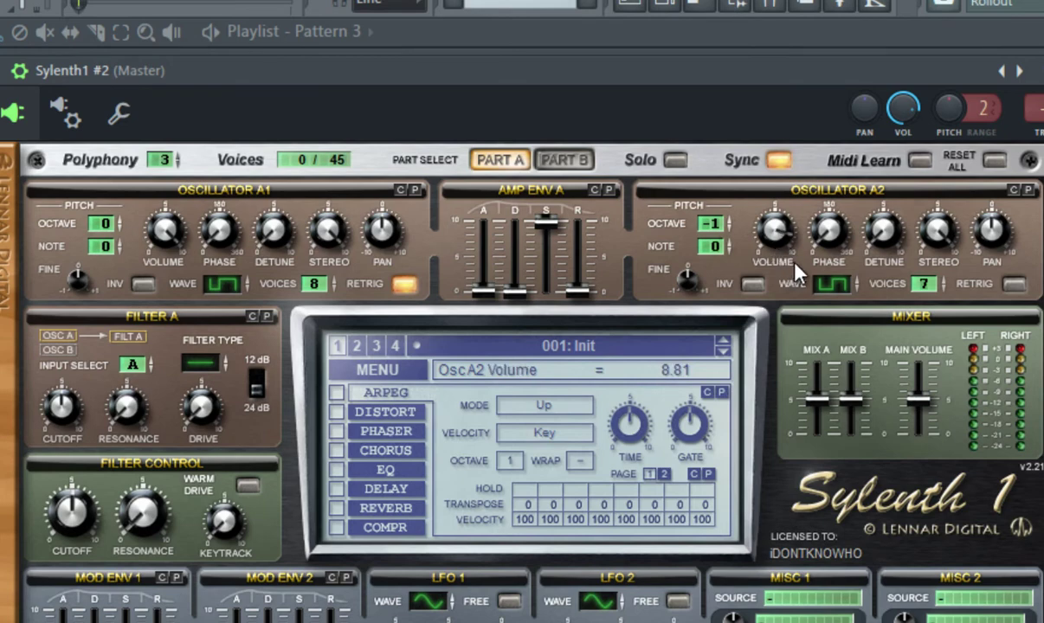
# On Part B, set OSC B1 to 8 voices, Retrig off, detune 5.05 and volume 4.95
pyautogui.click(578, 162)
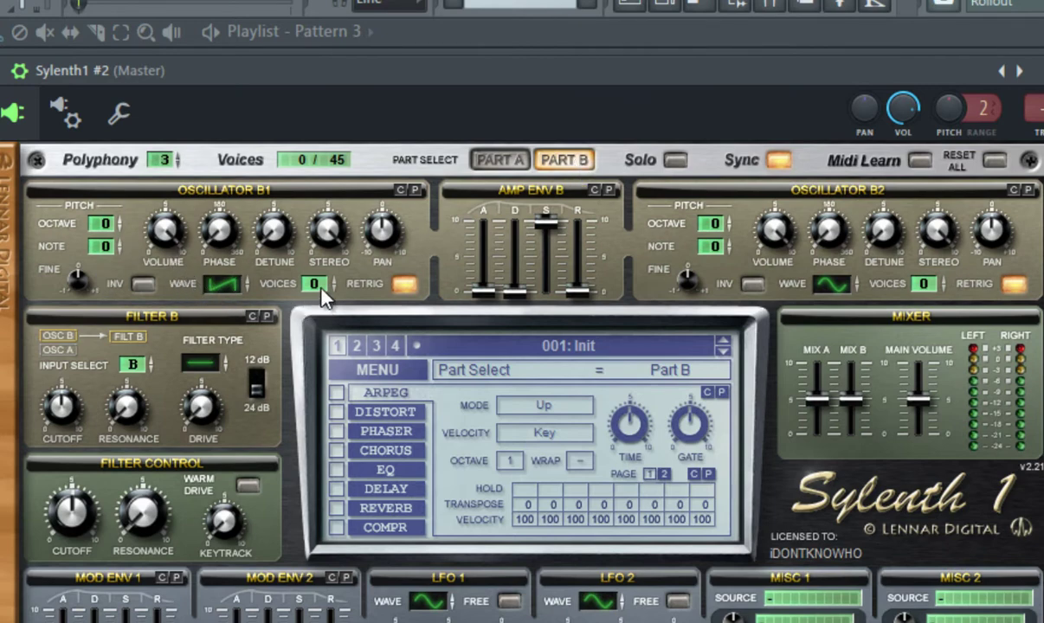
pyautogui.moveTo(322, 294); pyautogui.dragTo(337, 148)
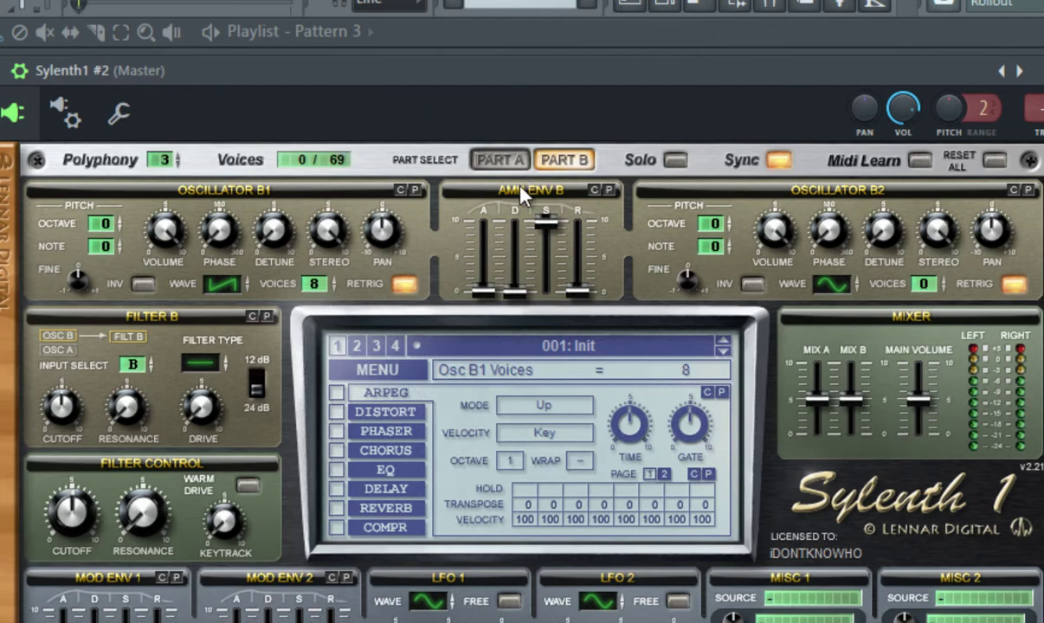
pyautogui.click(403, 285)
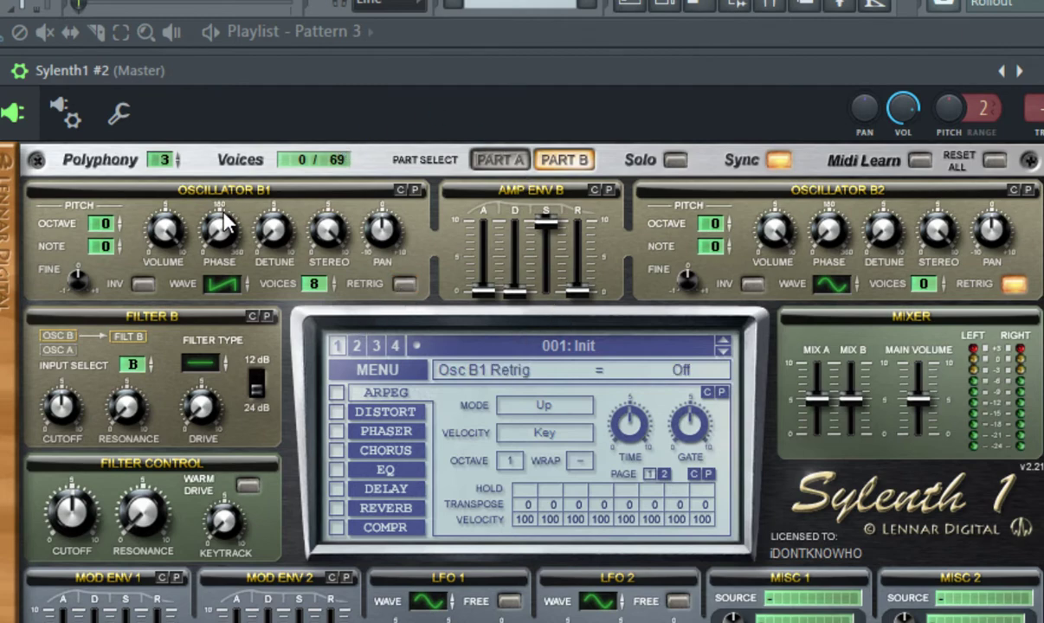
pyautogui.moveTo(277, 244); pyautogui.dragTo(278, 126)
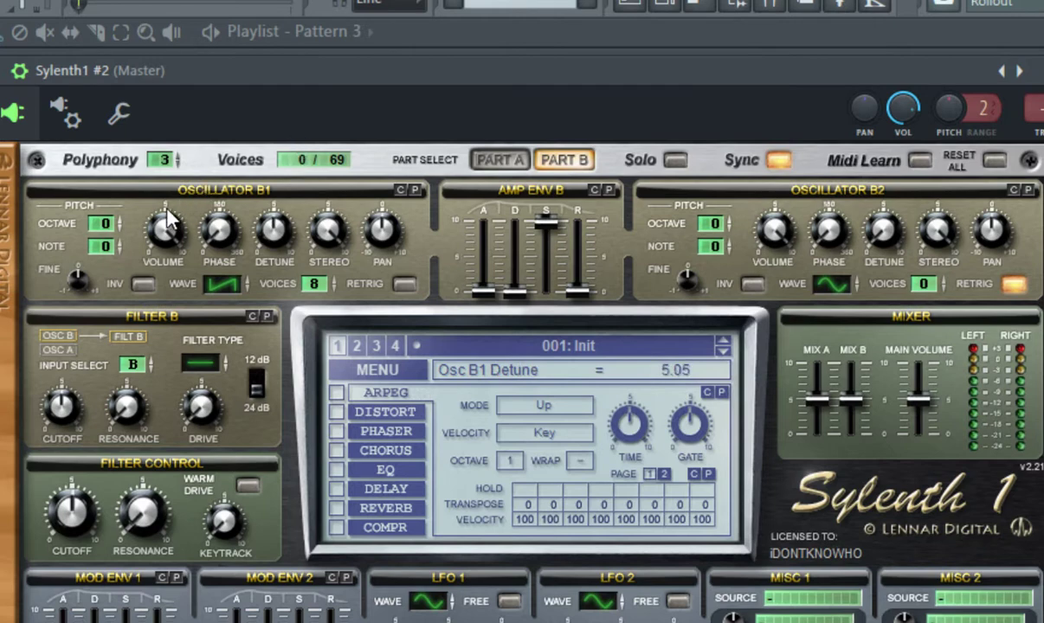
pyautogui.moveTo(167, 212); pyautogui.dragTo(163, 230)
pyautogui.moveTo(158, 338); pyautogui.dragTo(170, 337)
# Back on Part A, route Mod Env 1 to Pitch AB at -2.00 and lengthen its decay
pyautogui.click(506, 162)
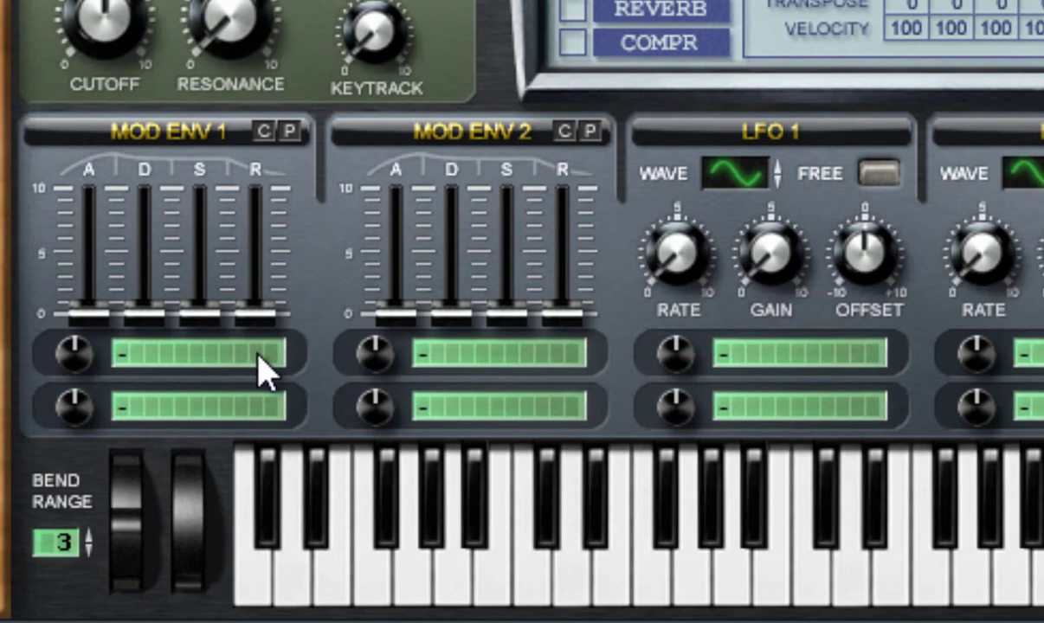
pyautogui.click(258, 355)
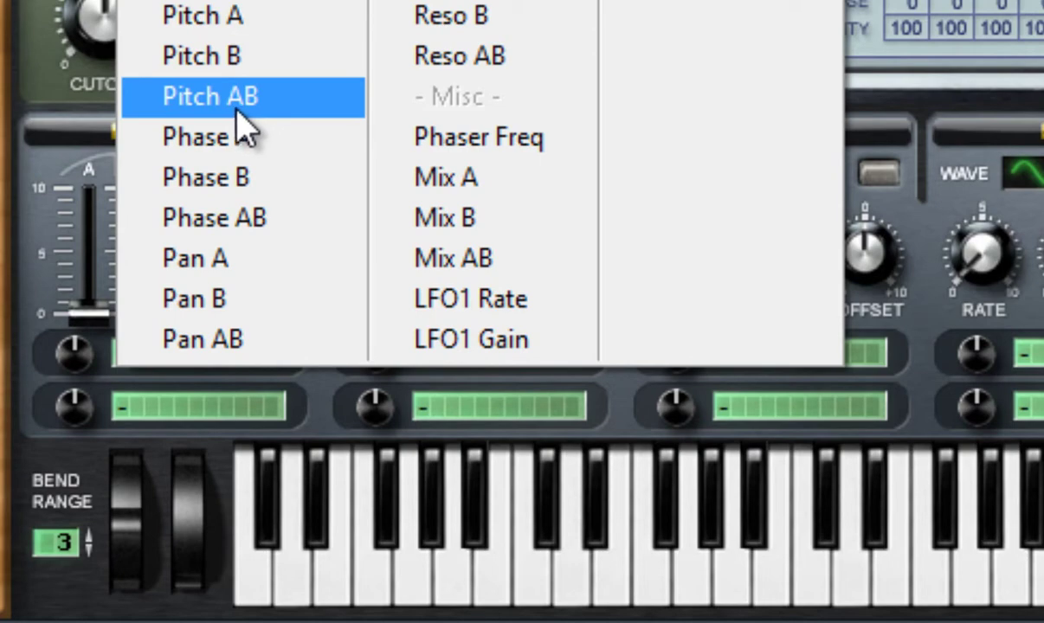
pyautogui.click(210, 97)
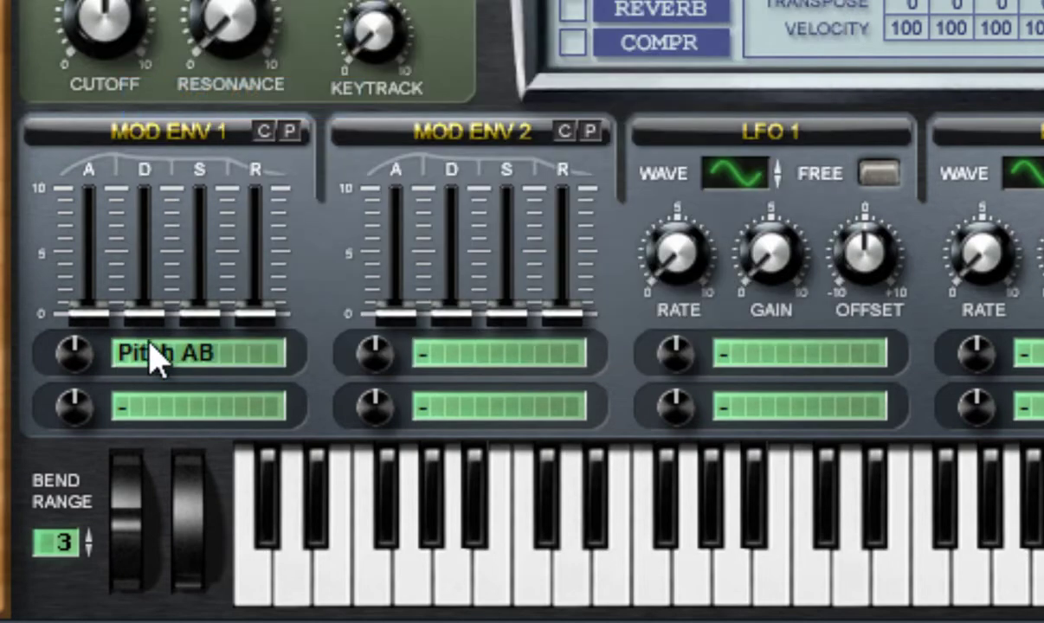
pyautogui.moveTo(150, 296); pyautogui.dragTo(166, 258)
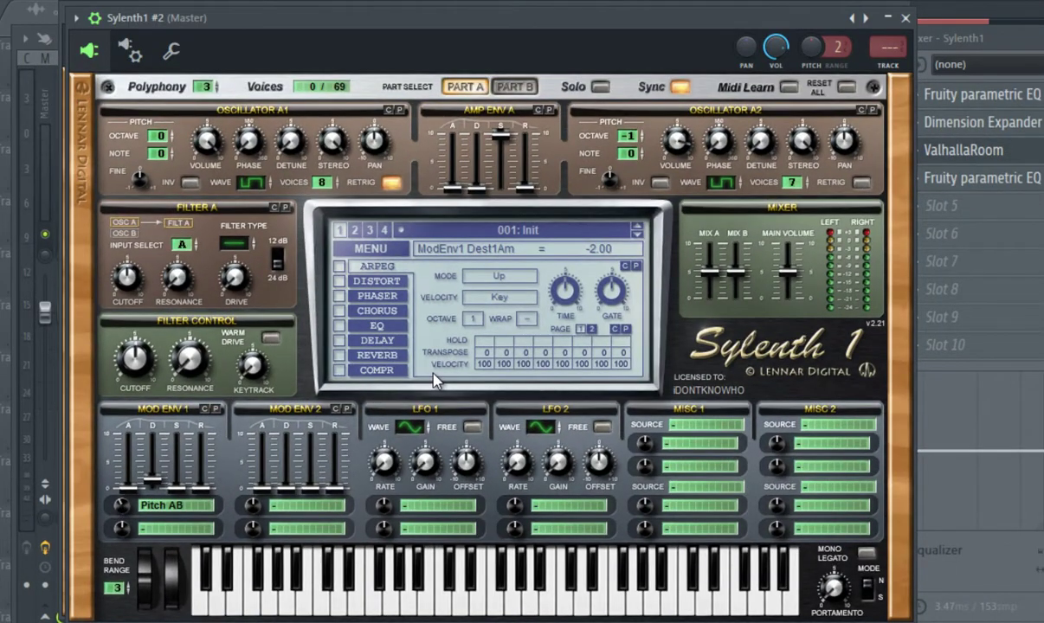
# Enable Mono Legato and the COMPR compressor, setting its attack to 37.94 ms
pyautogui.click(866, 554)
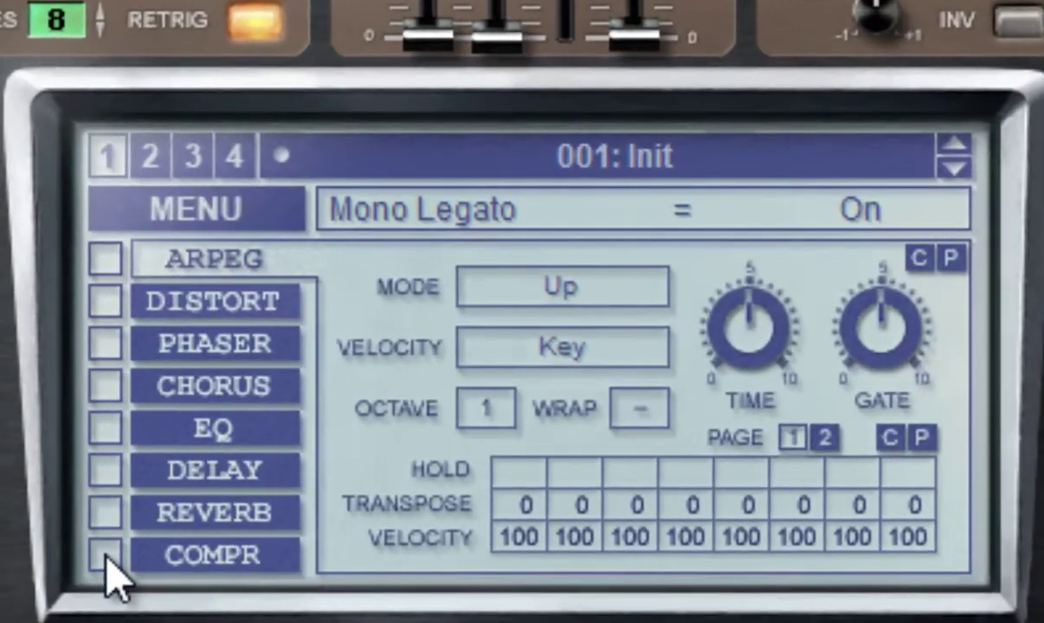
pyautogui.click(105, 556)
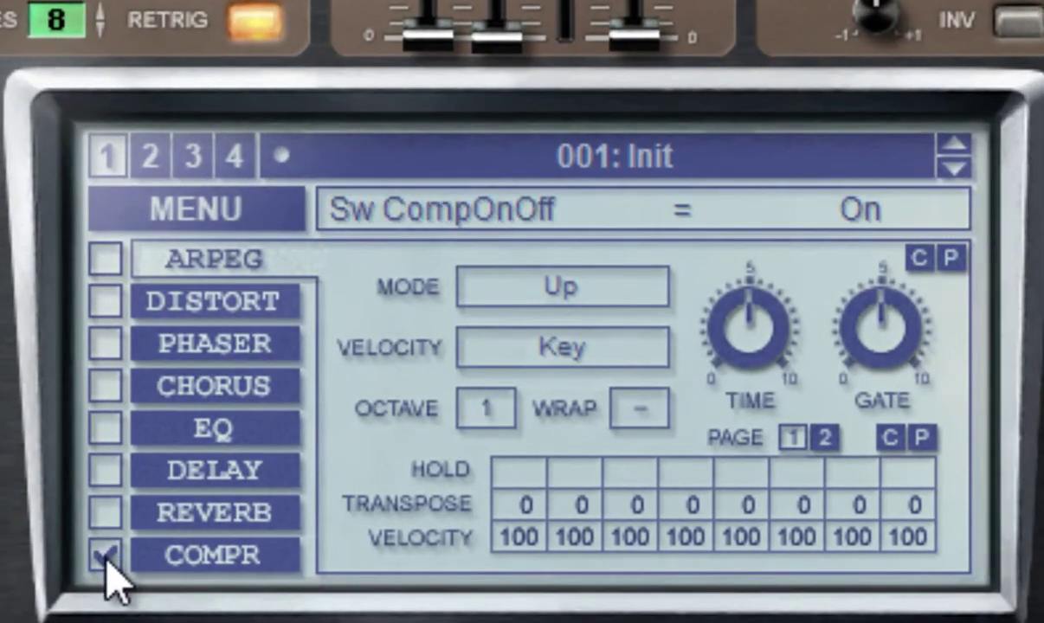
pyautogui.click(217, 551)
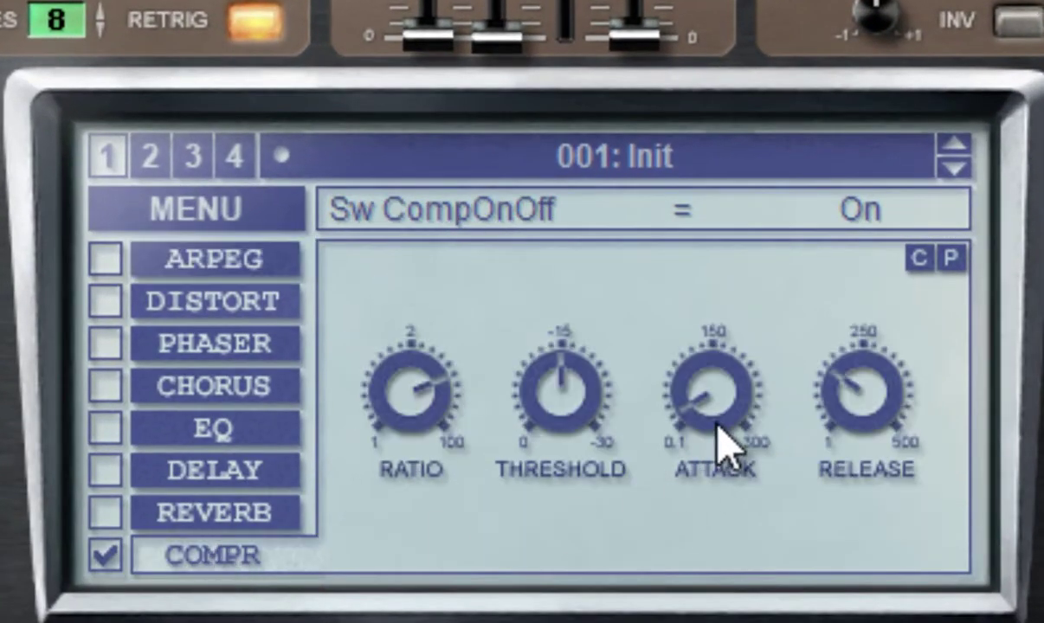
pyautogui.moveTo(717, 420); pyautogui.dragTo(713, 349)
pyautogui.scroll(-2, 710, 408)
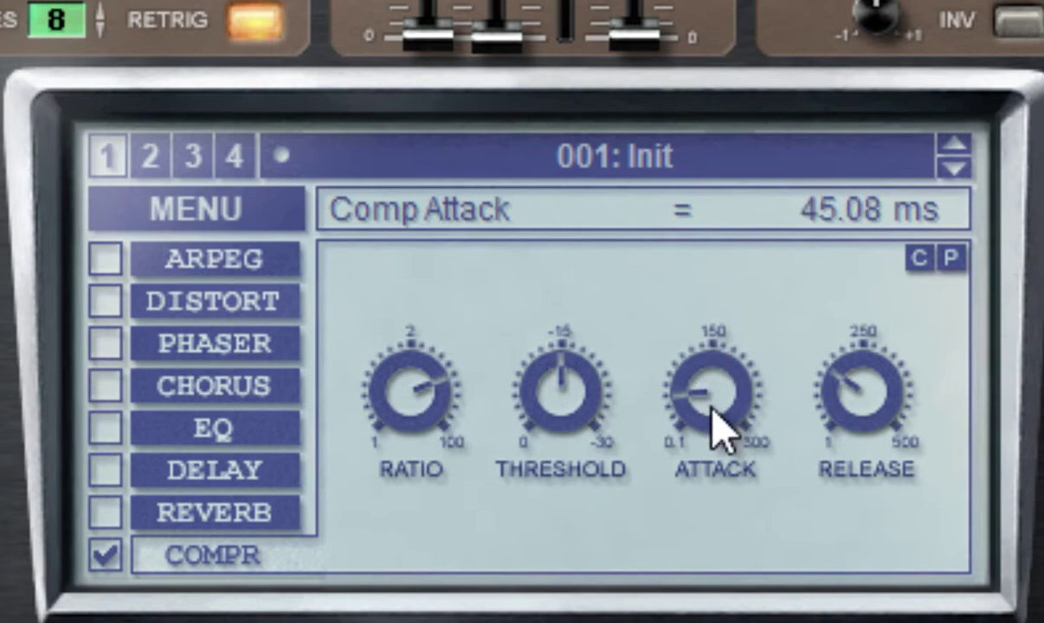
pyautogui.scroll(-3, 714, 421)
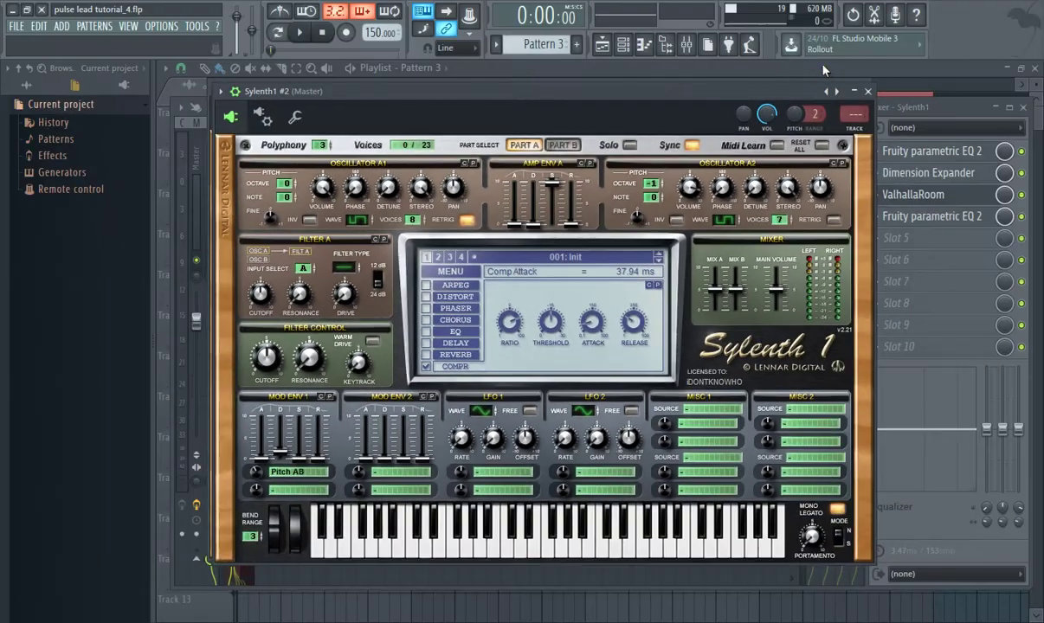
# Link the Sylenth1 #2 channel to mixer insert 20 via Channel routing
pyautogui.click(868, 91)
pyautogui.click(894, 107)
pyautogui.rightClick(499, 130)
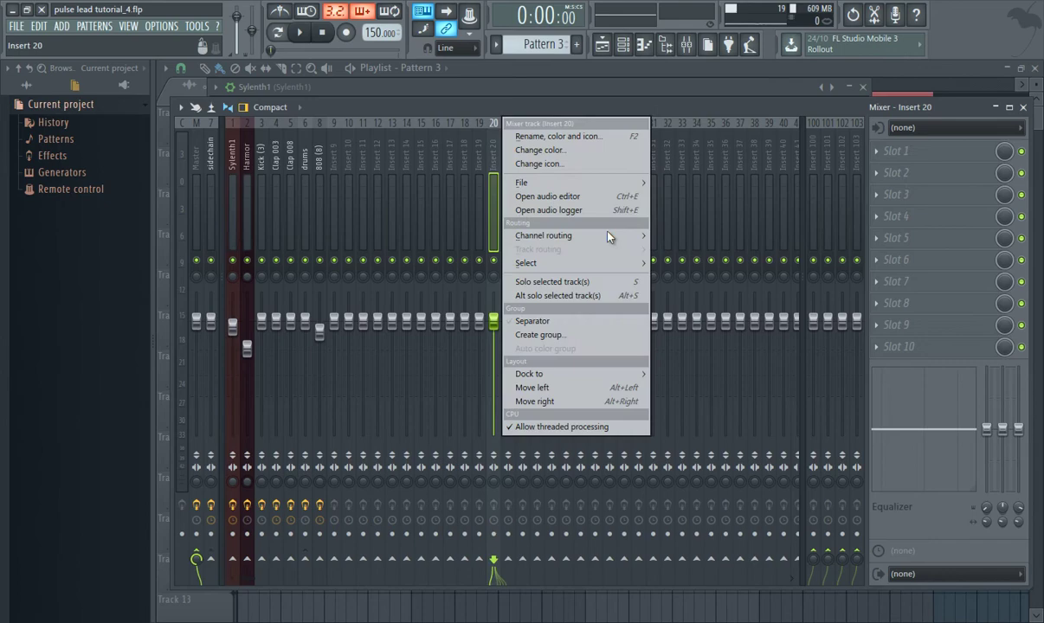
pyautogui.moveTo(606, 235)
pyautogui.click(671, 235)
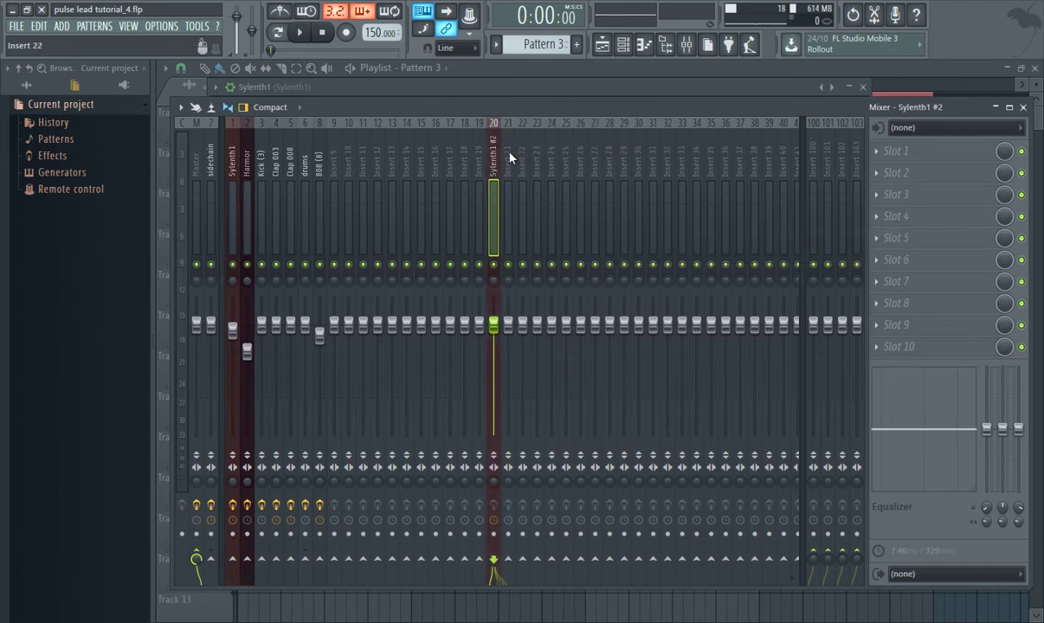
# Load Fruity parametric EQ 2 in slot 1 with a ~99 Hz low cut, ~7.1 kHz high cut, band 5 at ~1.8 kHz
pyautogui.click(898, 153)
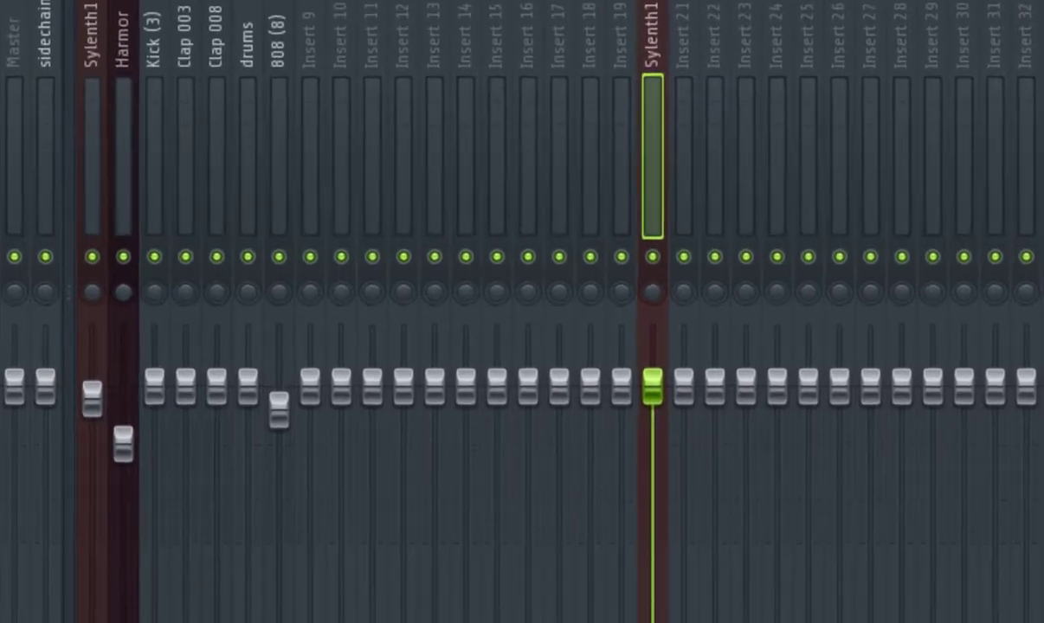
pyautogui.click(891, 422)
pyautogui.moveTo(806, 112); pyautogui.dragTo(810, 149)
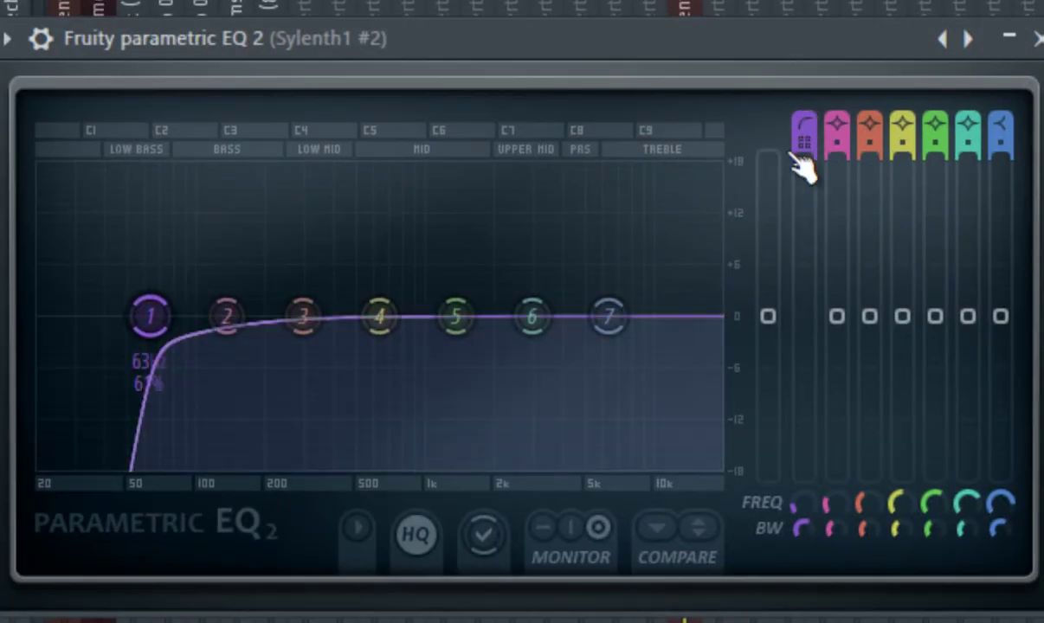
pyautogui.moveTo(176, 304); pyautogui.dragTo(292, 394)
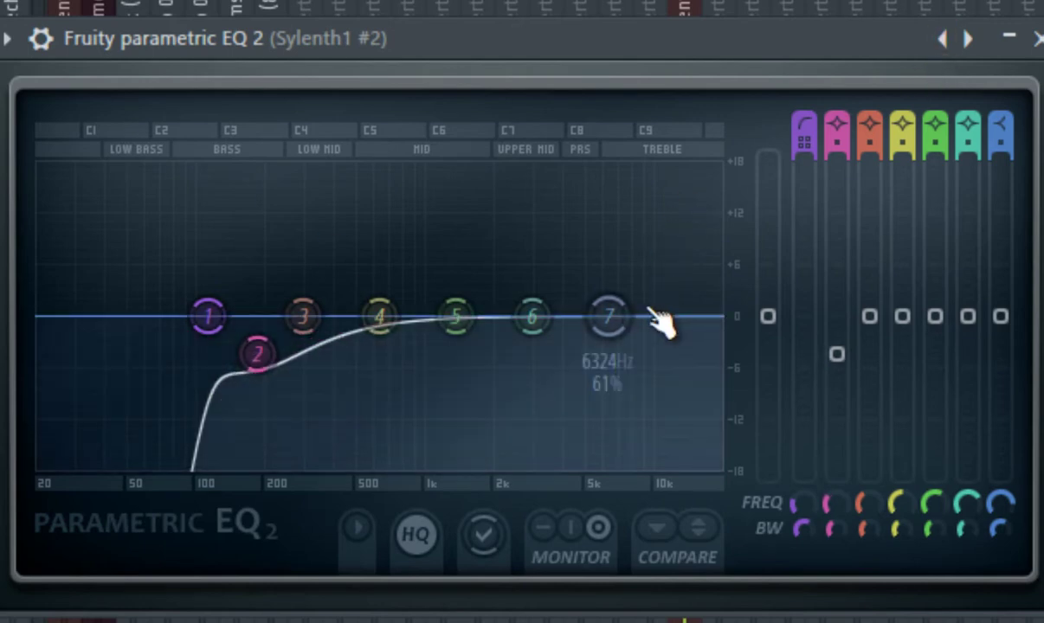
pyautogui.moveTo(632, 322); pyautogui.dragTo(662, 495)
pyautogui.moveTo(531, 317); pyautogui.dragTo(583, 375)
pyautogui.moveTo(499, 335); pyautogui.dragTo(545, 326)
pyautogui.click(1035, 38)
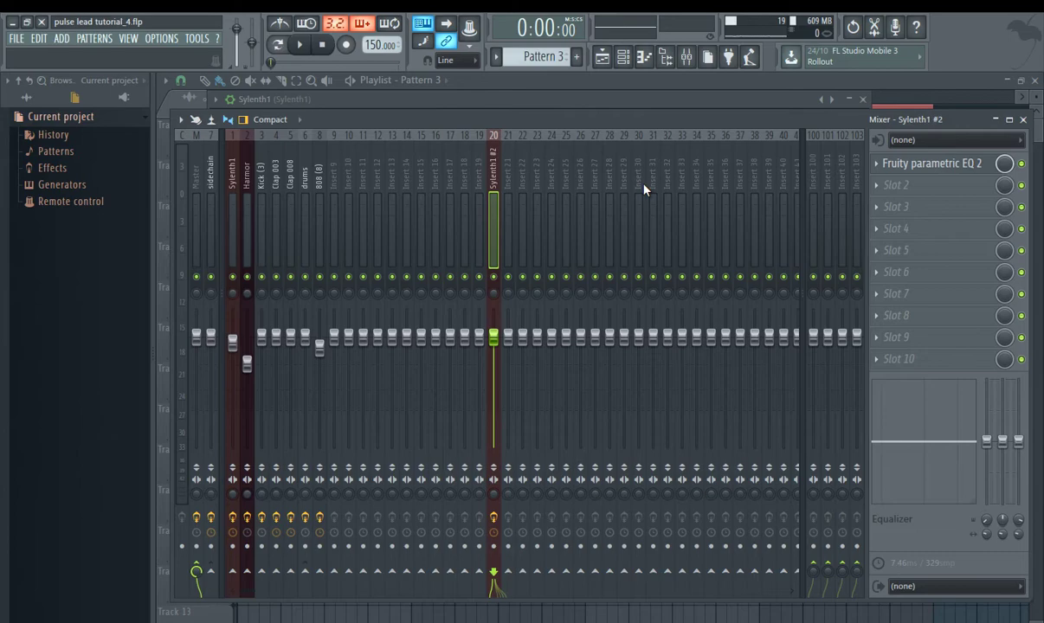
# Load Dimension Expander into FX slot 2 of insert 20 and position its window
pyautogui.click(900, 184)
pyautogui.click(726, 92)
pyautogui.moveTo(265, 206); pyautogui.dragTo(500, 255)
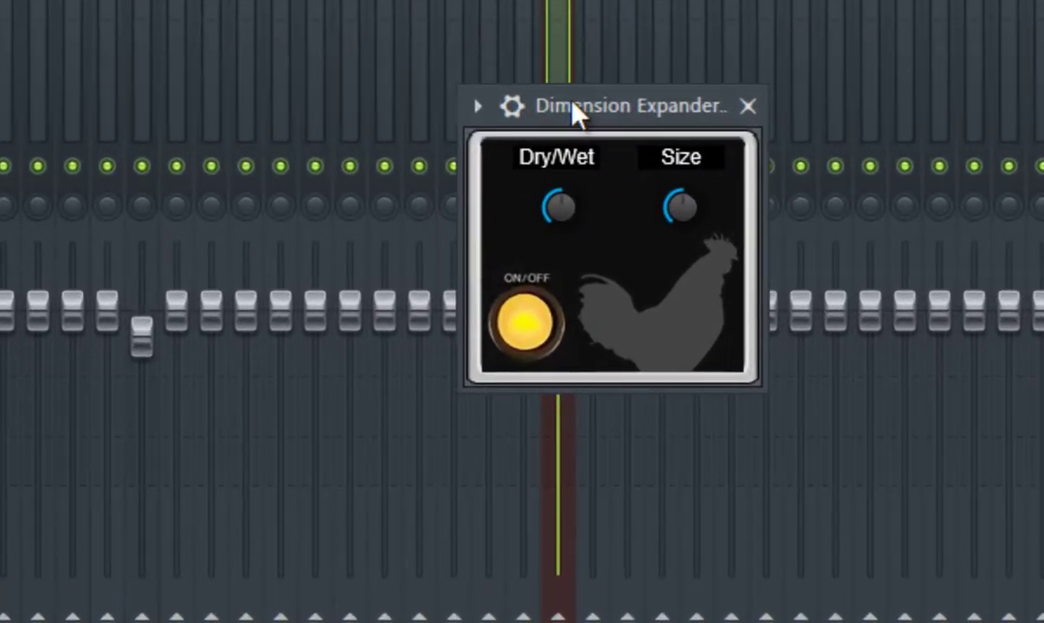
pyautogui.moveTo(572, 103); pyautogui.dragTo(589, 98)
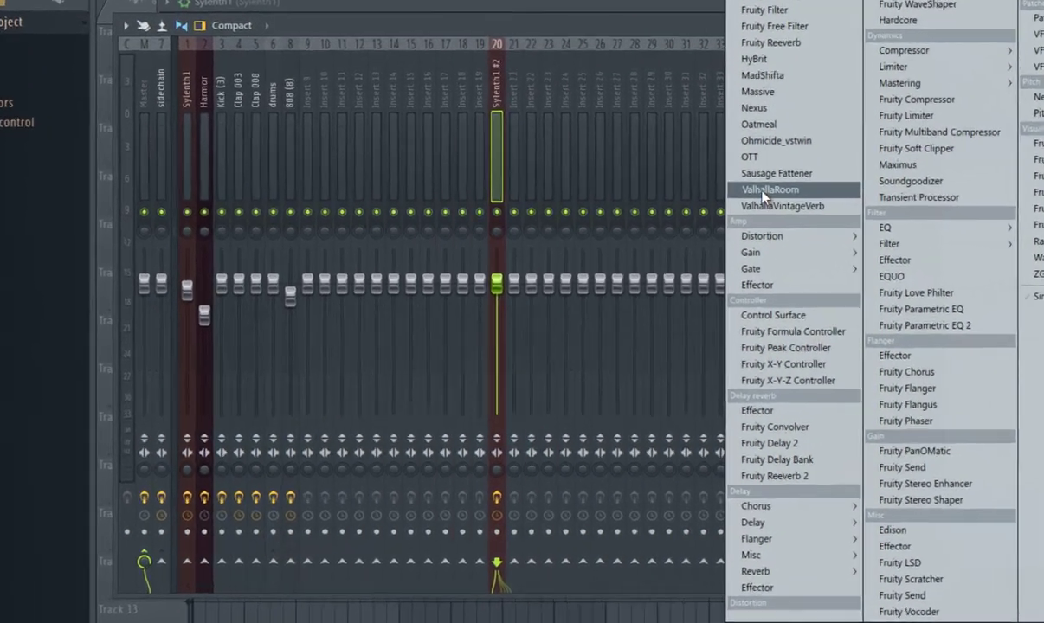
# Load ValhallaRoom in slot 3 with mix 24.0%, decay 1.40 s and depth 42.9%
pyautogui.click(730, 246)
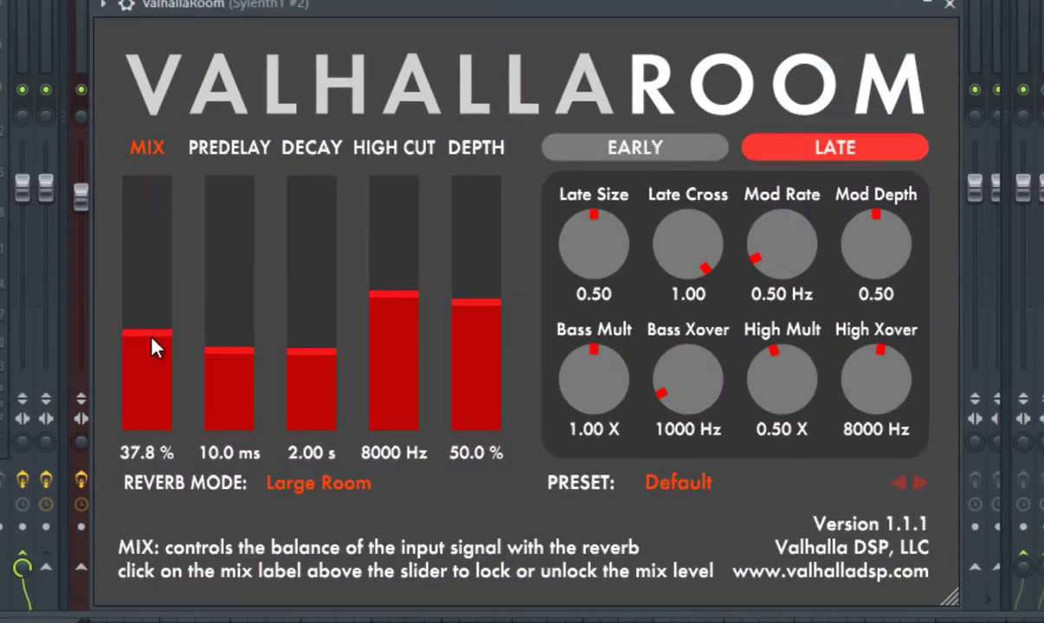
pyautogui.moveTo(145, 357); pyautogui.dragTo(108, 372)
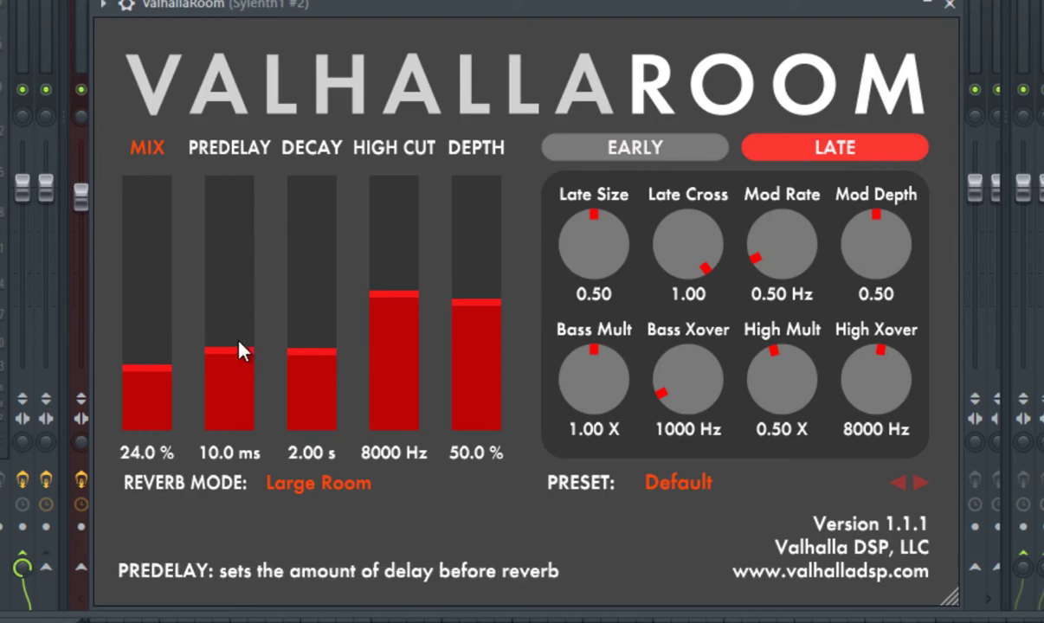
pyautogui.moveTo(302, 359); pyautogui.dragTo(304, 366)
pyautogui.moveTo(475, 308); pyautogui.dragTo(475, 314)
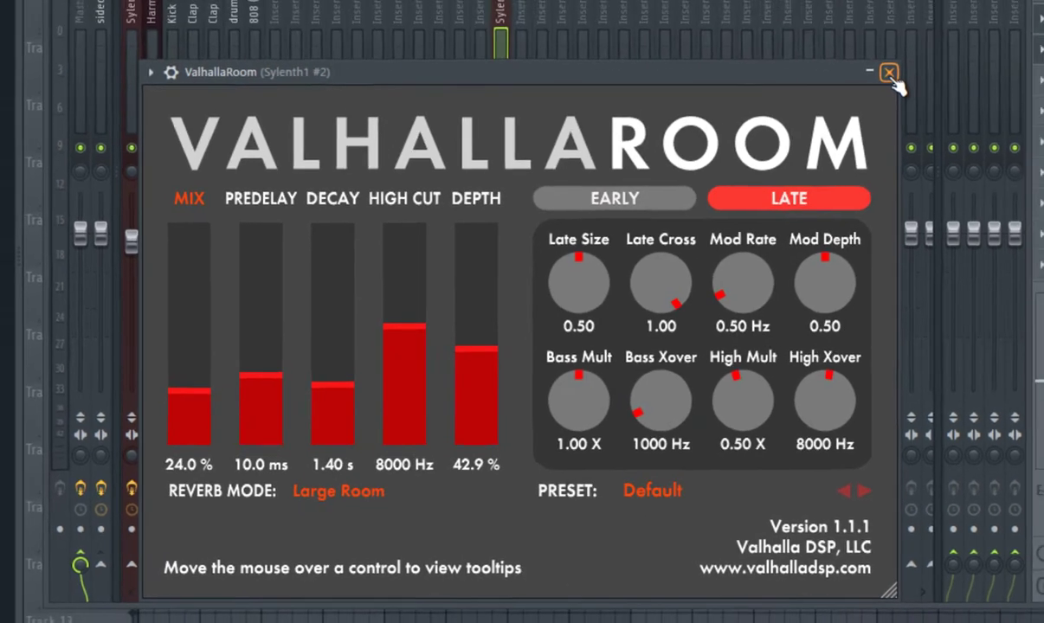
pyautogui.click(949, 5)
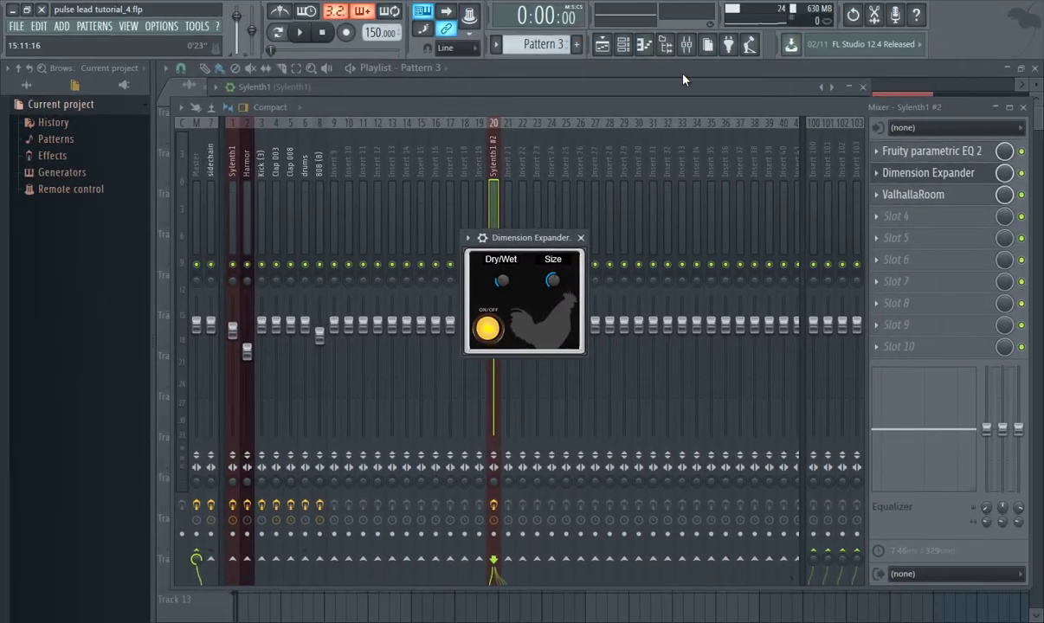
# Show the Playlist and play the song to audition the new lead, then stop
pyautogui.click(603, 46)
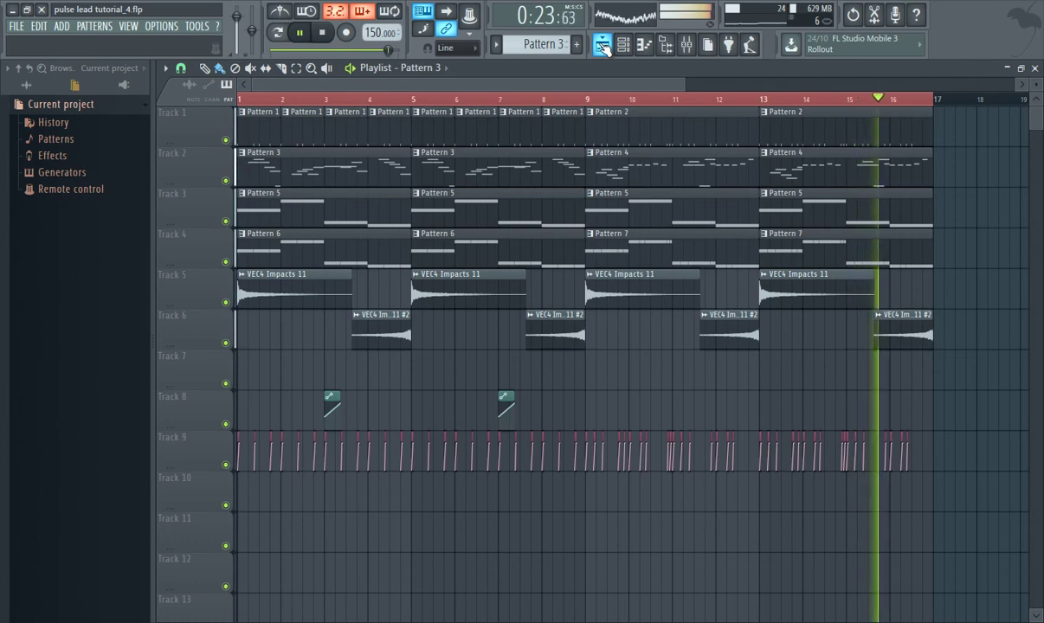
pyautogui.press('space')
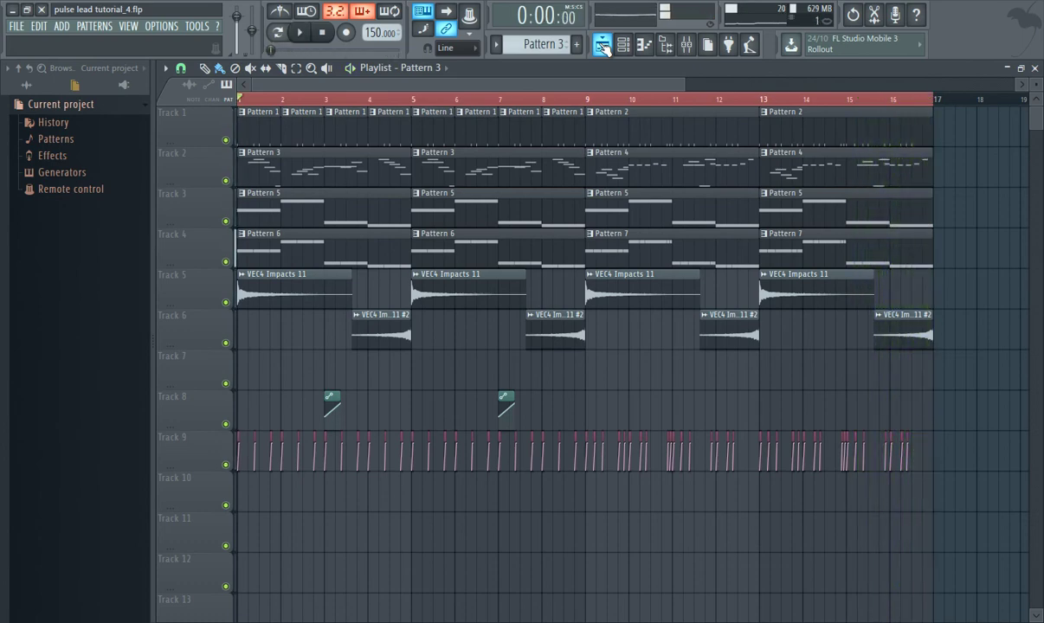